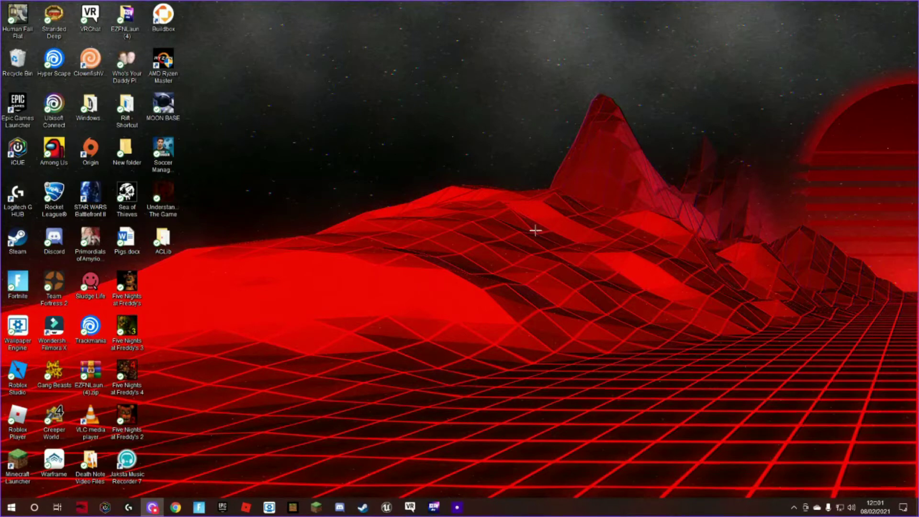
# Search the Start menu for 'control panel' and open Control Panel from the results
pyautogui.moveTo(551, 272)
pyautogui.mouseDown()
pyautogui.moveTo(400, 359)
pyautogui.moveTo(502, 206)
pyautogui.mouseUp()
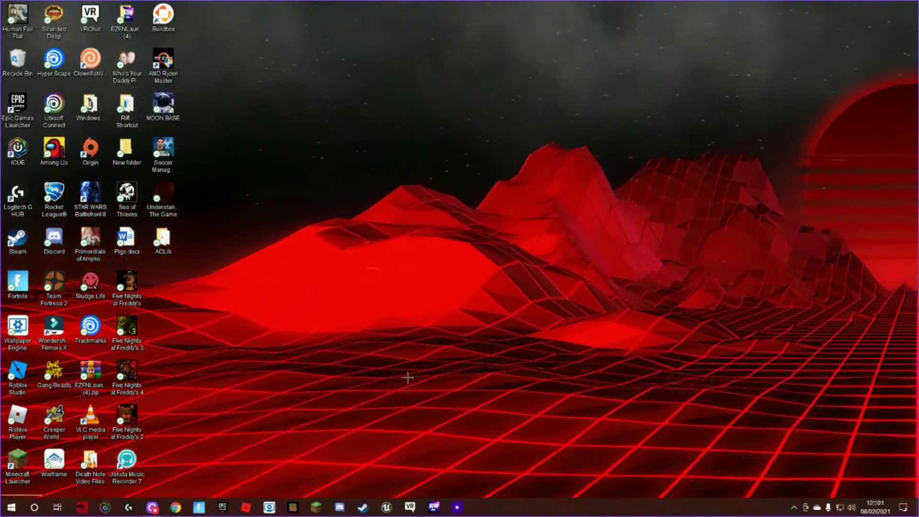
pyautogui.click(11, 506)
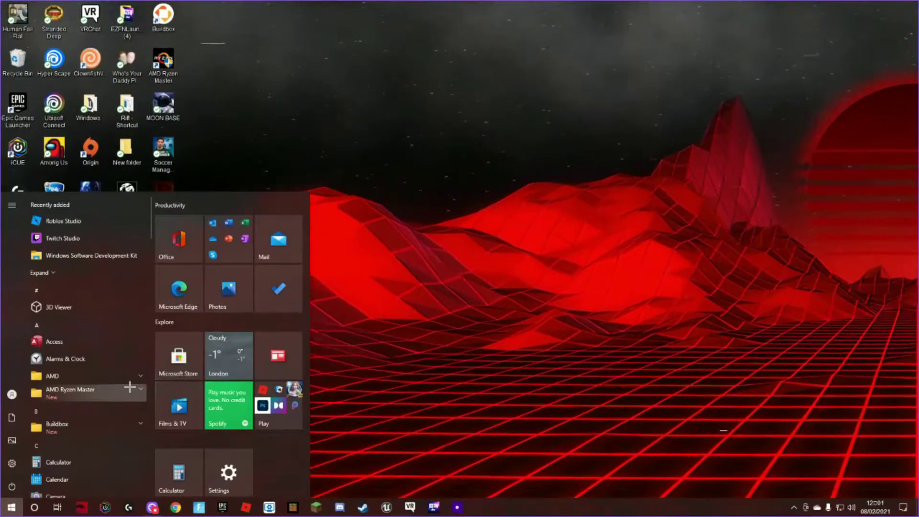
pyautogui.write('control')
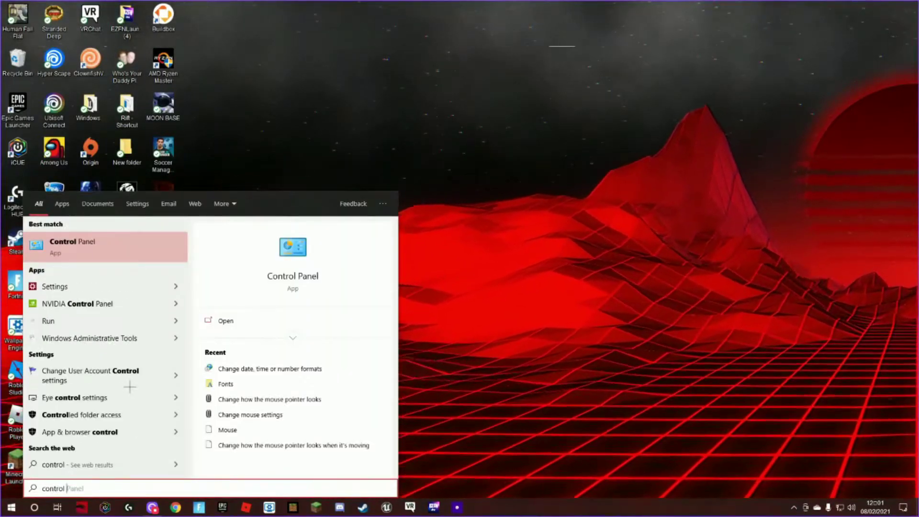
pyautogui.write(' panne')
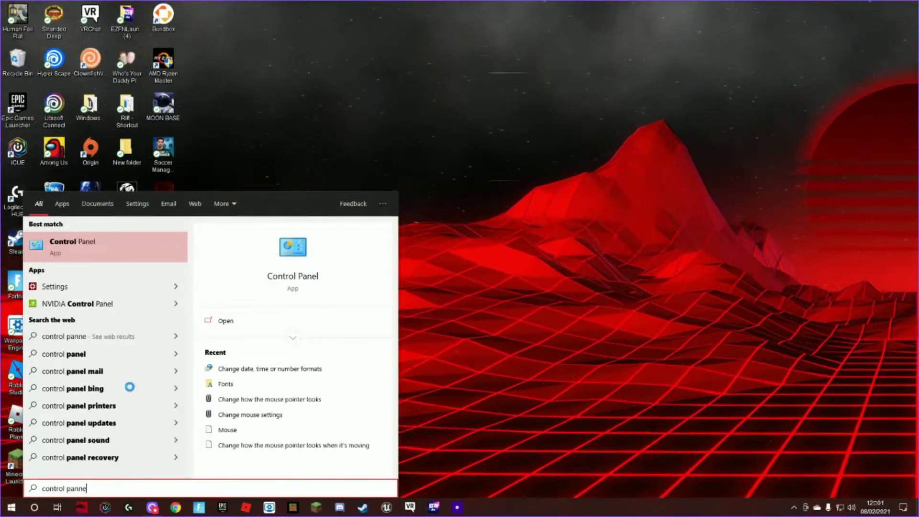
pyautogui.click(231, 318)
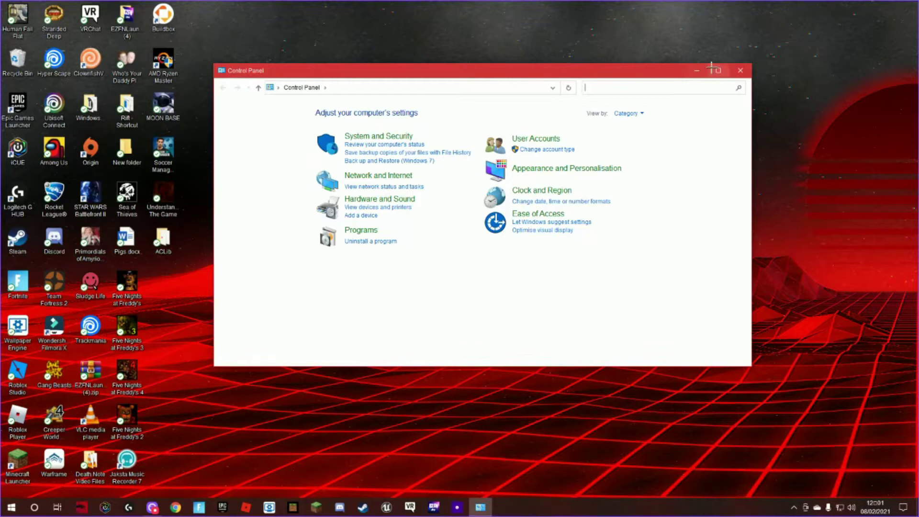
# Open Mouse Properties from a 'mouse' search in Control Panel, repositioning both windows
pyautogui.moveTo(713, 68)
pyautogui.mouseDown()
pyautogui.moveTo(513, 127)
pyautogui.moveTo(641, 135)
pyautogui.mouseUp()
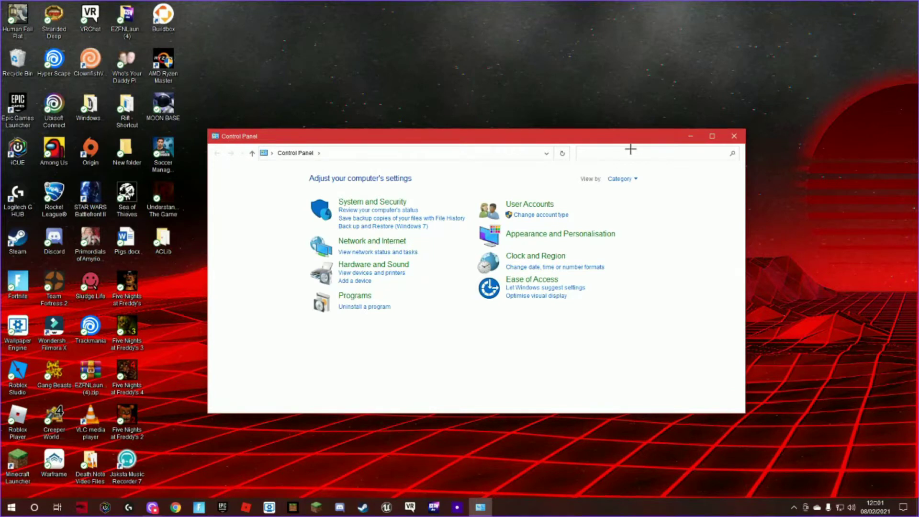
pyautogui.write('mouse')
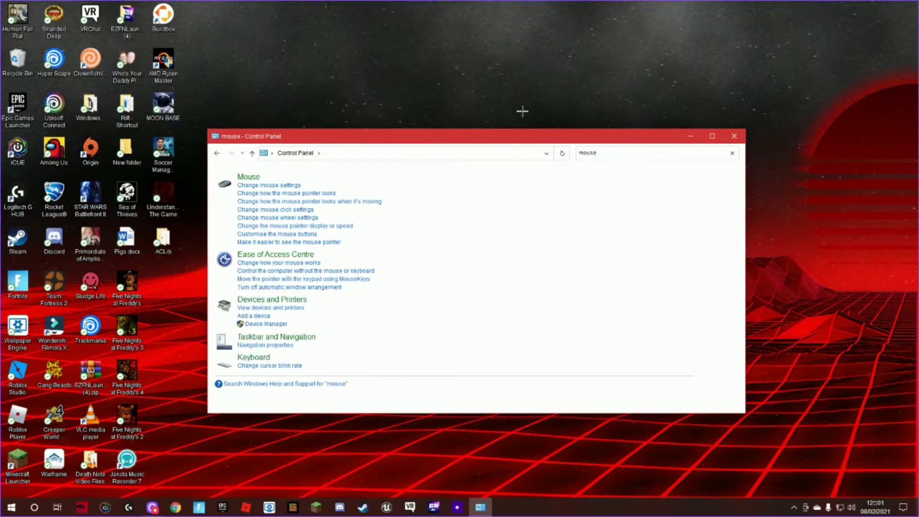
pyautogui.click(292, 189)
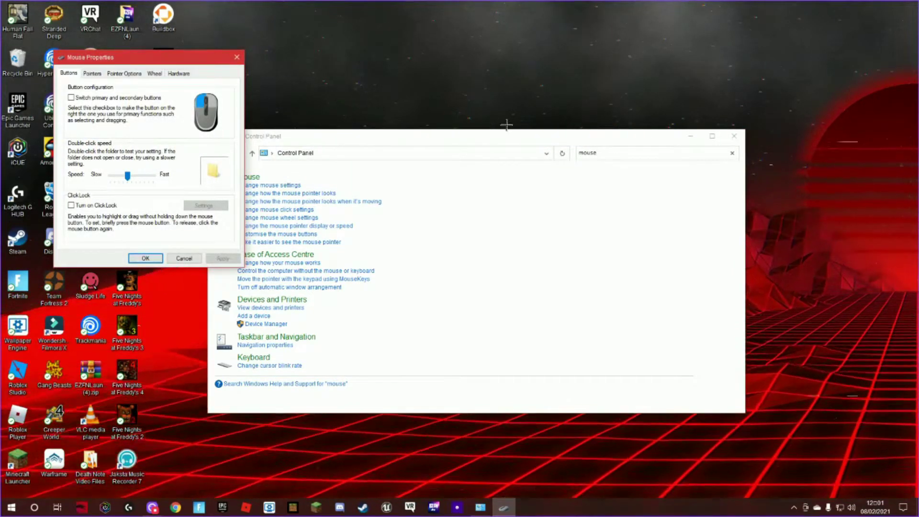
pyautogui.moveTo(490, 134)
pyautogui.mouseDown()
pyautogui.moveTo(612, 118)
pyautogui.moveTo(620, 85)
pyautogui.mouseUp()
pyautogui.moveTo(142, 57)
pyautogui.mouseDown()
pyautogui.moveTo(381, 123)
pyautogui.moveTo(345, 102)
pyautogui.moveTo(285, 97)
pyautogui.mouseUp()
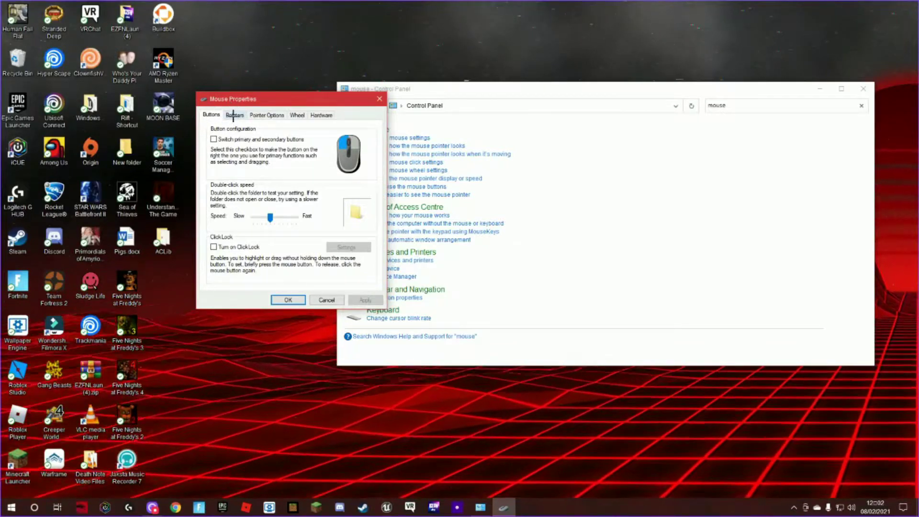
# Set the Normal Select pointer to aero_unavail_xl.cur and confirm Mouse Properties with OK
pyautogui.click(234, 115)
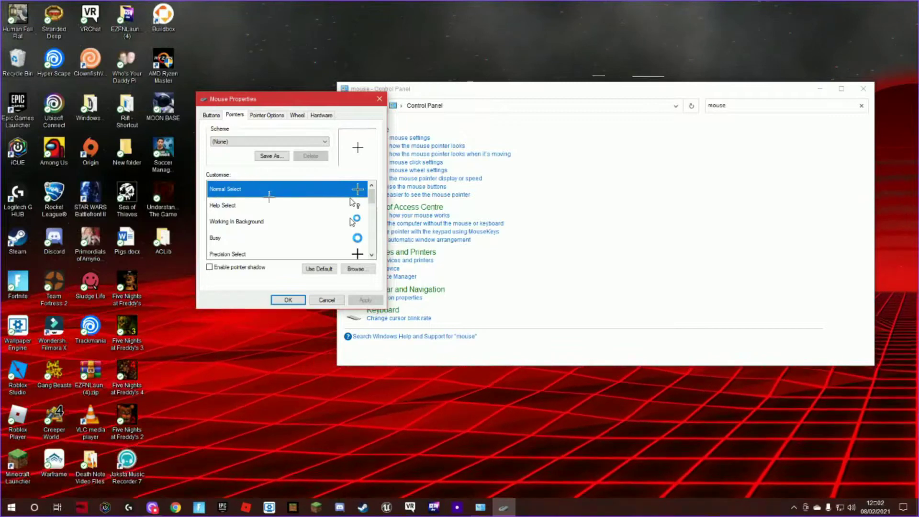
pyautogui.click(357, 268)
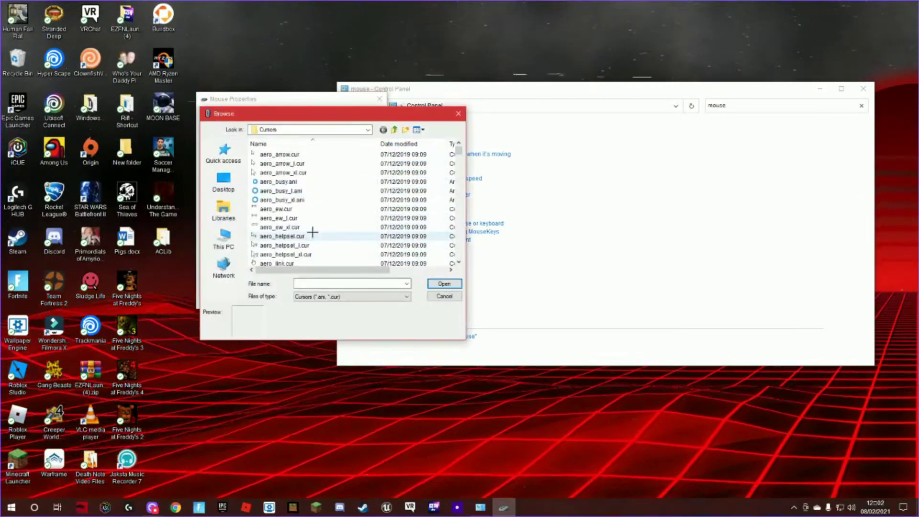
pyautogui.moveTo(347, 114)
pyautogui.mouseDown()
pyautogui.moveTo(480, 174)
pyautogui.moveTo(487, 167)
pyautogui.mouseUp()
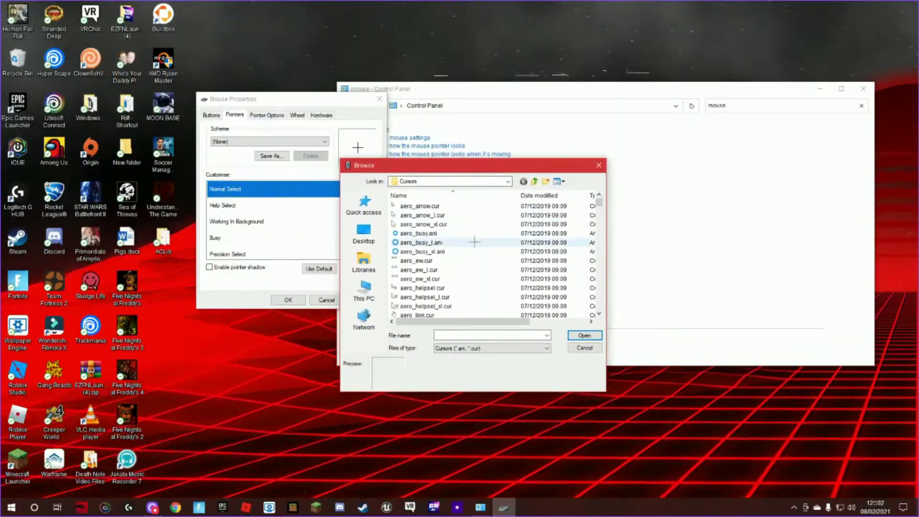
pyautogui.scroll(-3, 433, 244)
pyautogui.scroll(-3, 431, 243)
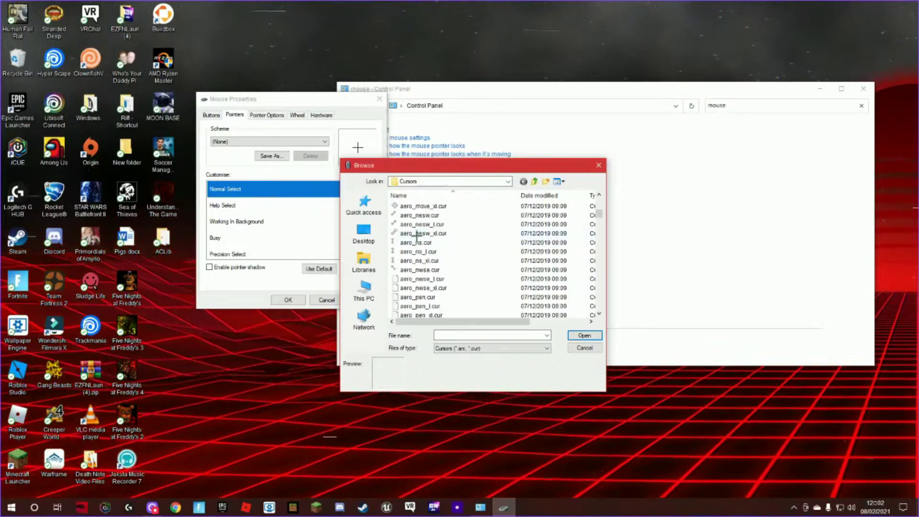
pyautogui.scroll(-2, 423, 242)
pyautogui.scroll(-2, 419, 242)
pyautogui.scroll(-2, 402, 246)
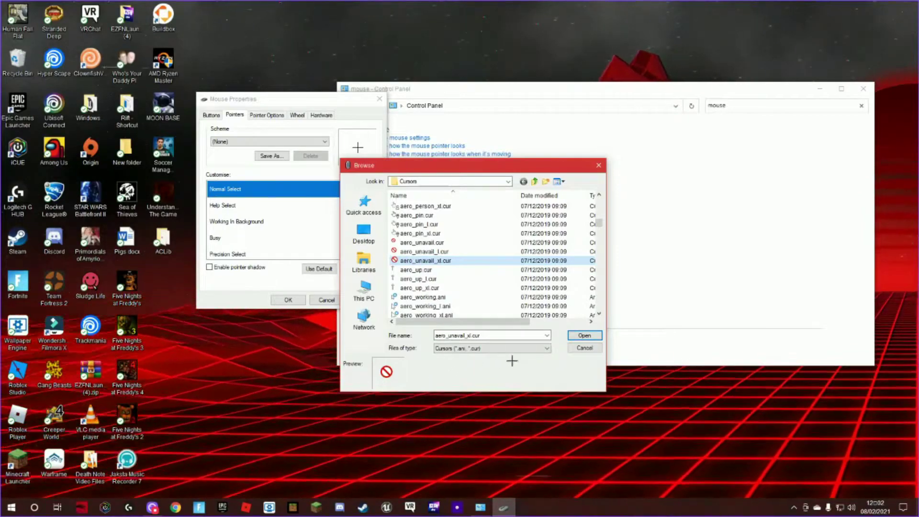
pyautogui.click(583, 335)
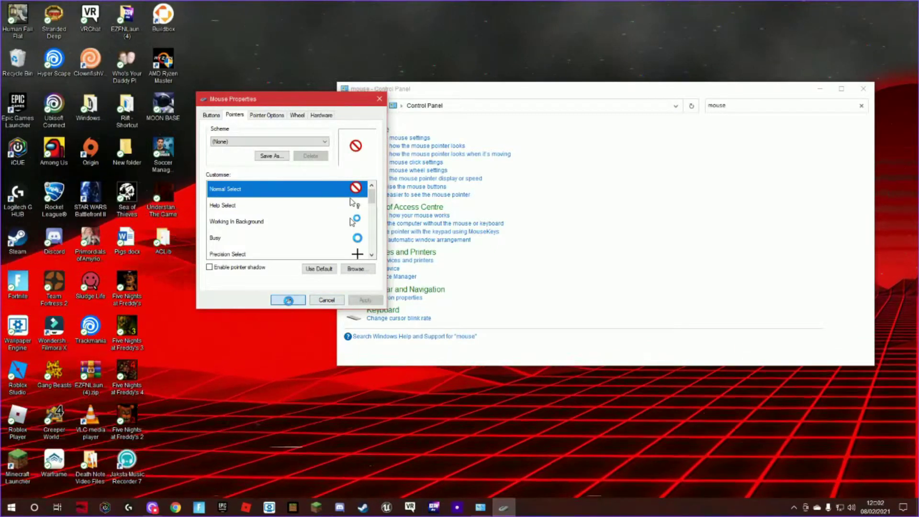
pyautogui.click(823, 89)
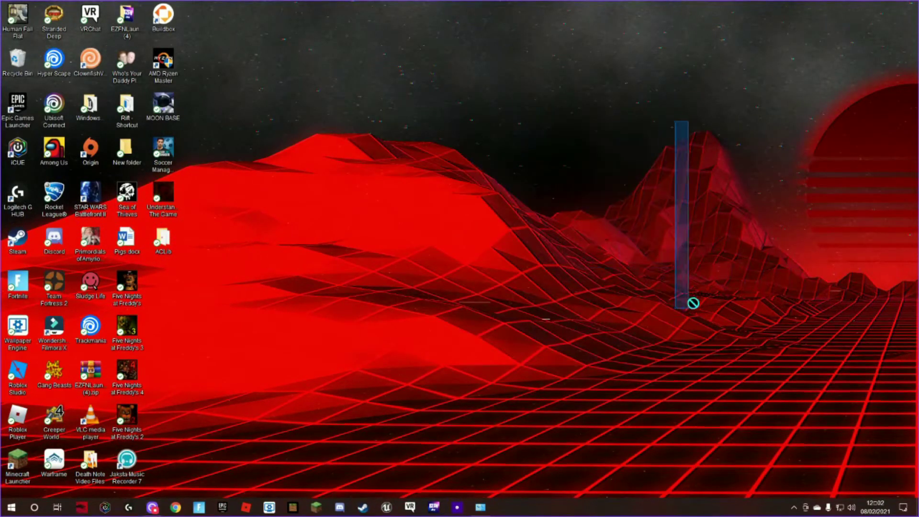
# Drag across the desktop to try out the new unavailable-symbol pointer
pyautogui.moveTo(693, 303); pyautogui.dragTo(664, 288)
pyautogui.moveTo(594, 251)
pyautogui.mouseDown()
pyautogui.moveTo(567, 299)
pyautogui.moveTo(416, 161)
pyautogui.moveTo(380, 234)
pyautogui.mouseUp()
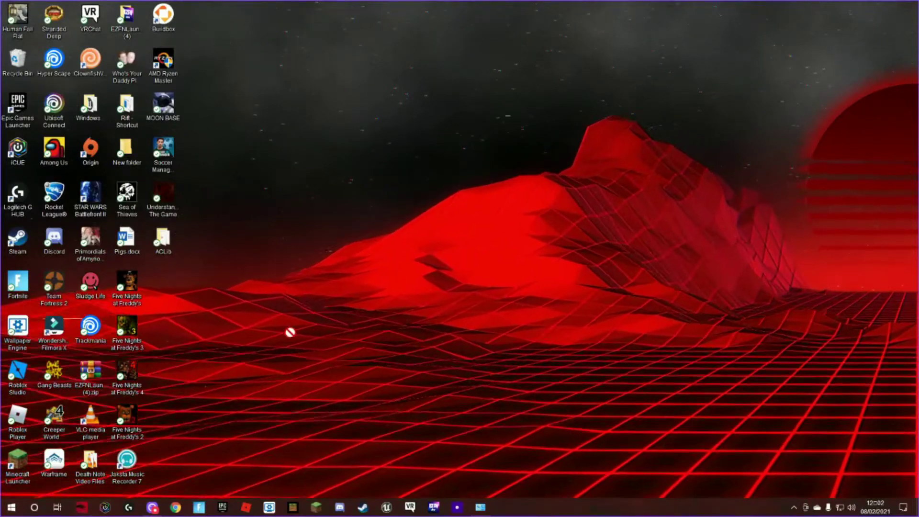
pyautogui.moveTo(291, 332)
pyautogui.mouseDown()
pyautogui.moveTo(60, 508)
pyautogui.moveTo(646, 208)
pyautogui.moveTo(289, 220)
pyautogui.moveTo(426, 152)
pyautogui.moveTo(728, 145)
pyautogui.moveTo(767, 112)
pyautogui.mouseUp()
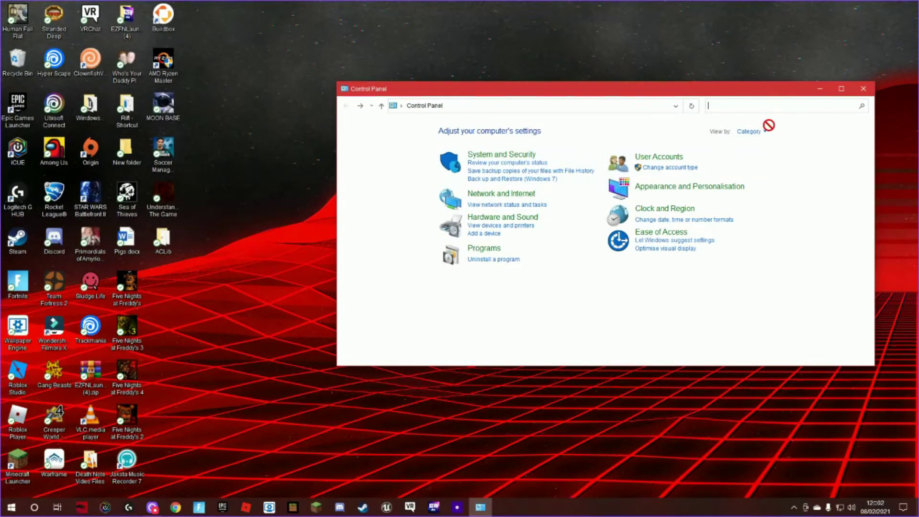
pyautogui.write('mouse')
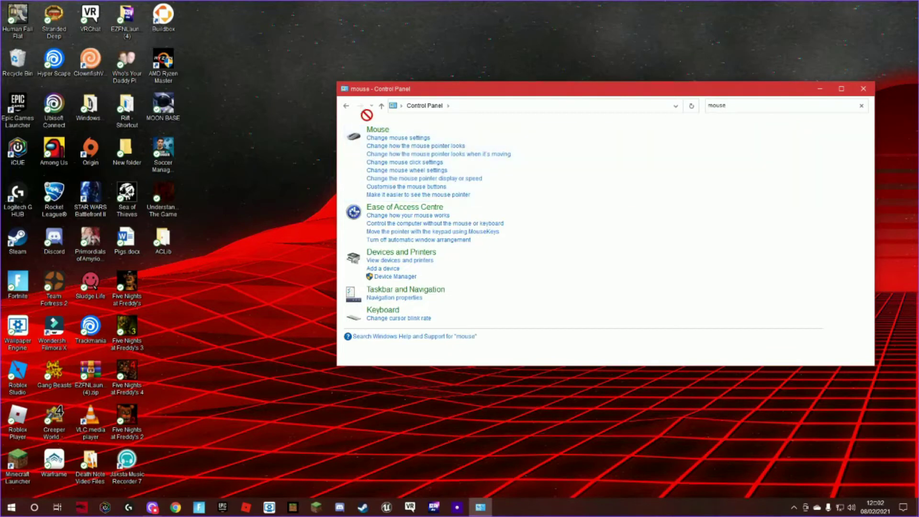
# Reopen Mouse Properties from Control Panel and check the Pointers tab's scheme list
pyautogui.moveTo(769, 125); pyautogui.dragTo(409, 137)
pyautogui.click(413, 139)
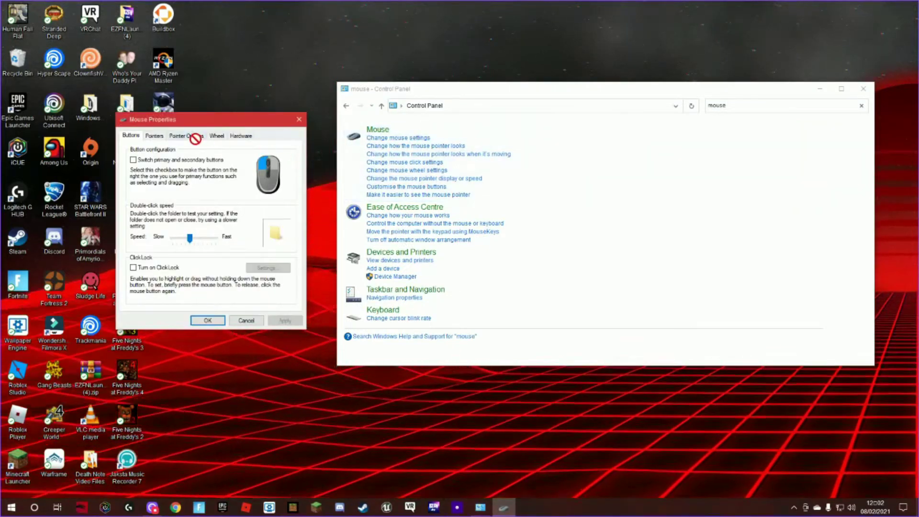
pyautogui.click(156, 138)
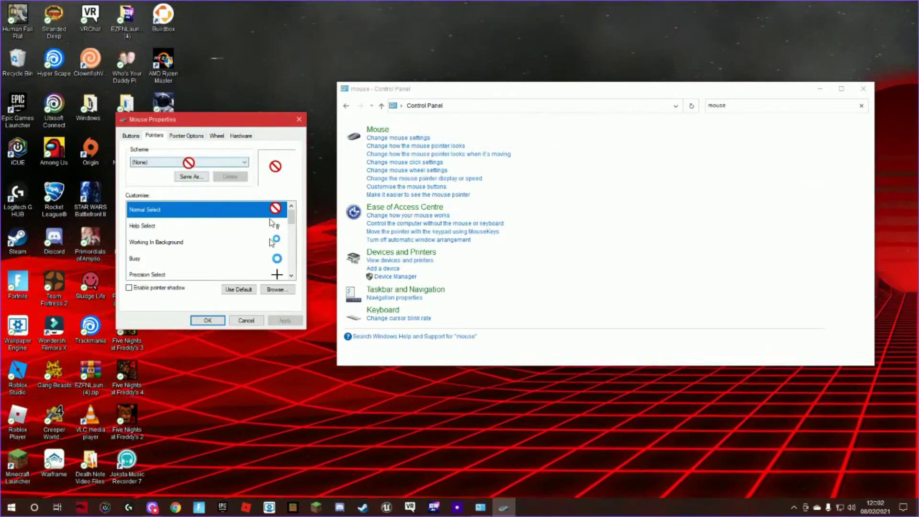
pyautogui.click(188, 162)
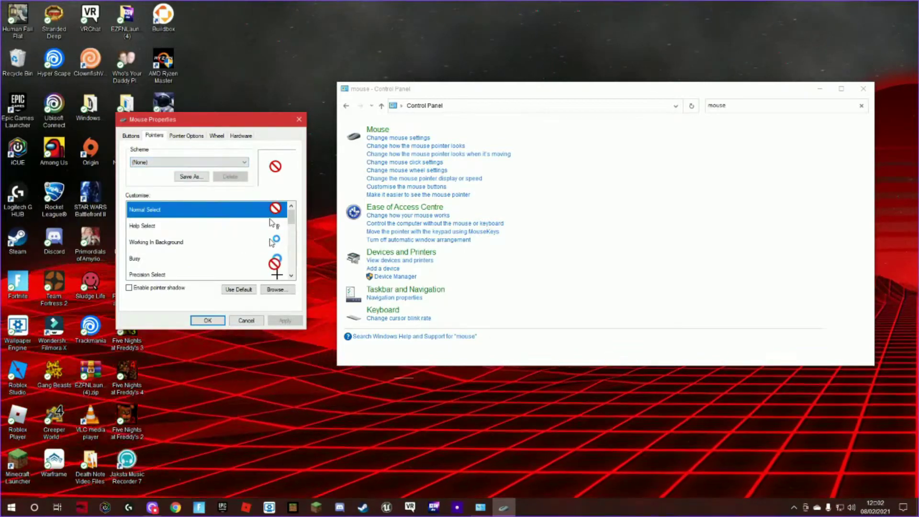
pyautogui.scroll(-3, 273, 256)
pyautogui.scroll(-2, 261, 272)
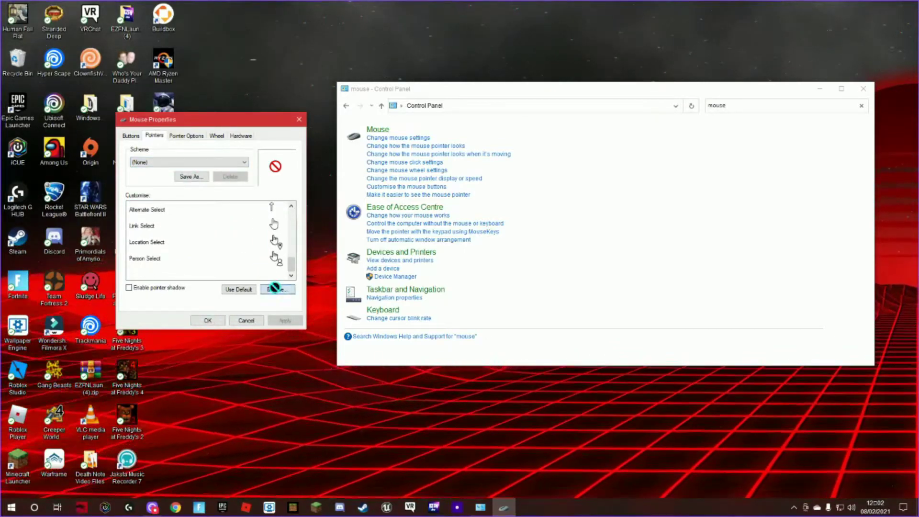
# Change Normal Select to cross_il.cur from the Cursors folder and confirm with OK
pyautogui.click(275, 288)
pyautogui.moveTo(247, 141); pyautogui.dragTo(311, 136)
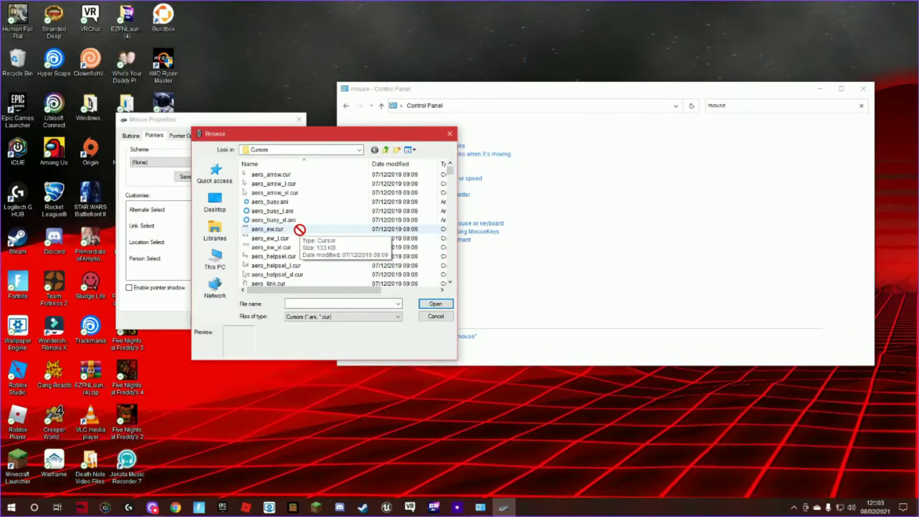
pyautogui.scroll(-2, 300, 230)
pyautogui.scroll(-5, 299, 230)
pyautogui.scroll(-3, 299, 230)
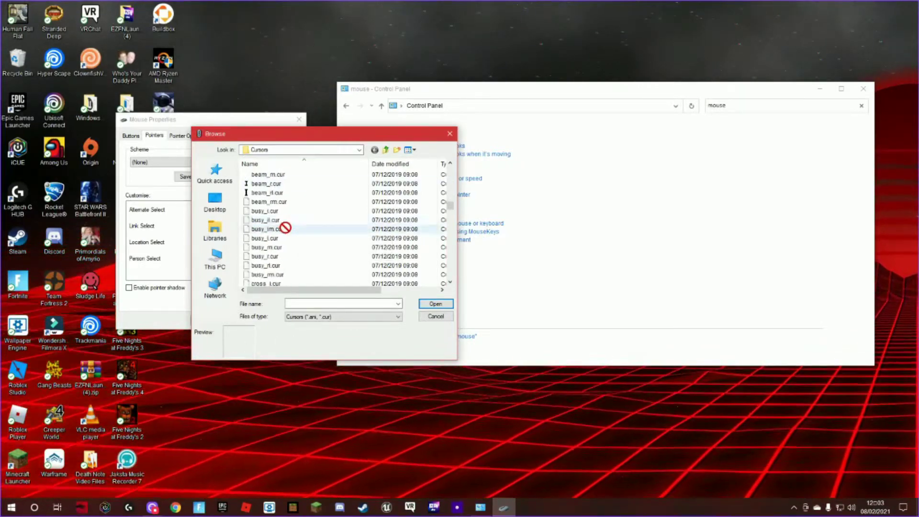
pyautogui.scroll(-3, 299, 230)
pyautogui.scroll(-3, 300, 231)
pyautogui.scroll(-3, 297, 231)
pyautogui.scroll(-2, 297, 231)
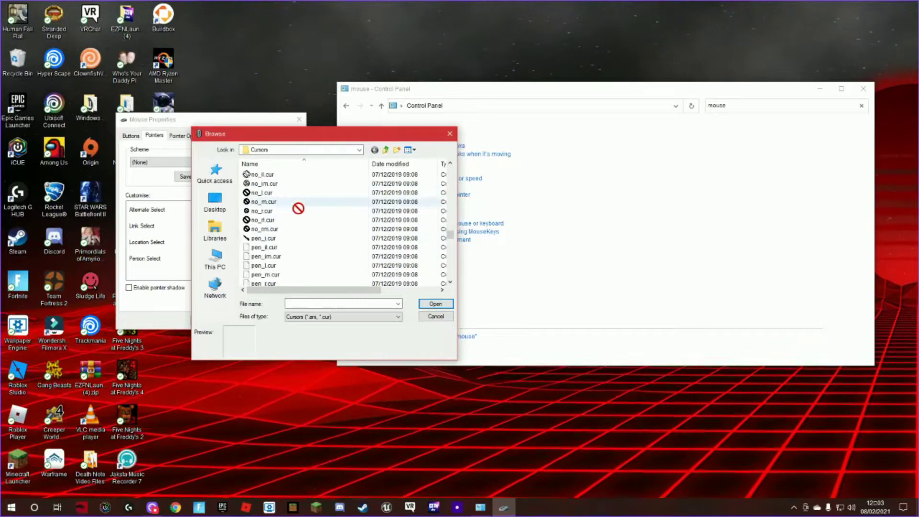
pyautogui.scroll(-2, 297, 207)
pyautogui.scroll(-3, 298, 208)
pyautogui.scroll(-2, 302, 184)
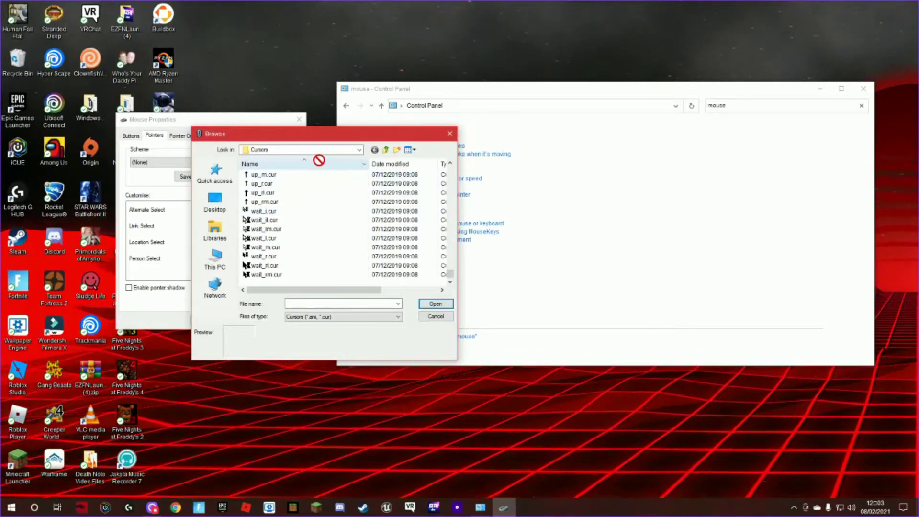
pyautogui.click(339, 148)
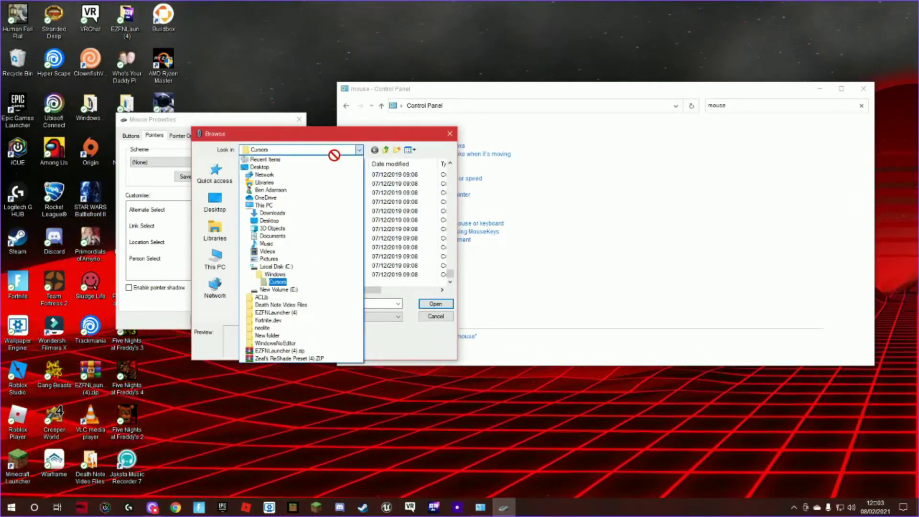
pyautogui.click(332, 146)
pyautogui.moveTo(302, 134); pyautogui.dragTo(415, 169)
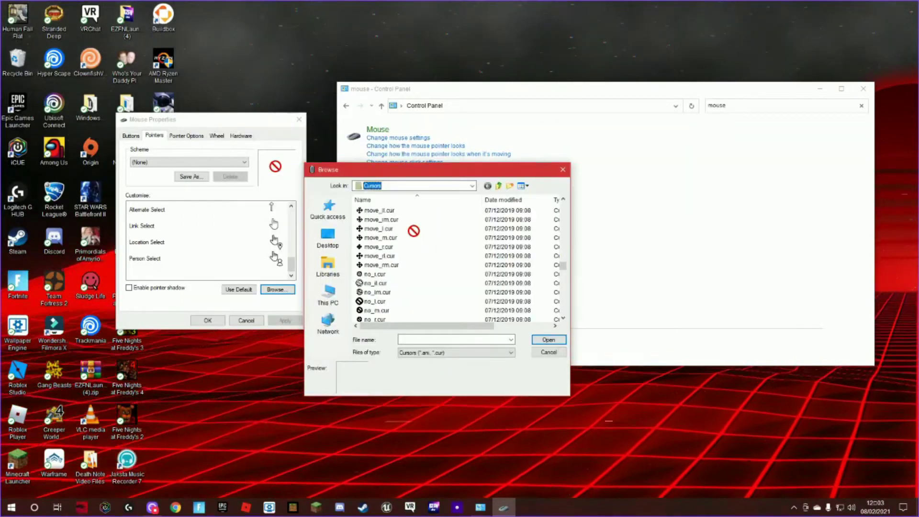
pyautogui.scroll(5, 387, 239)
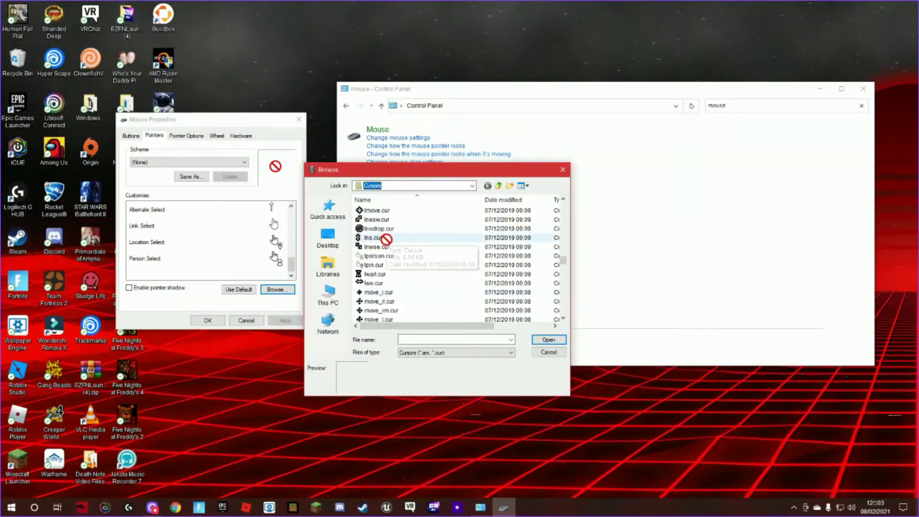
pyautogui.scroll(2, 387, 239)
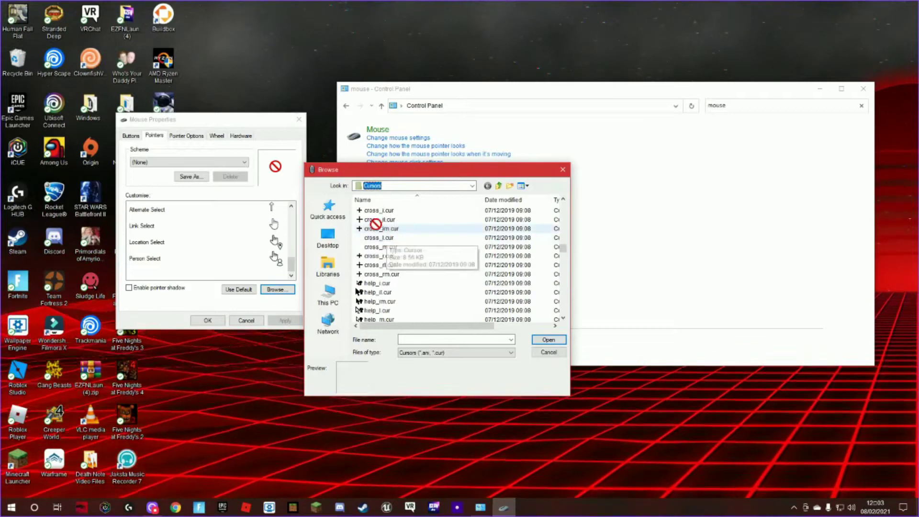
pyautogui.click(542, 338)
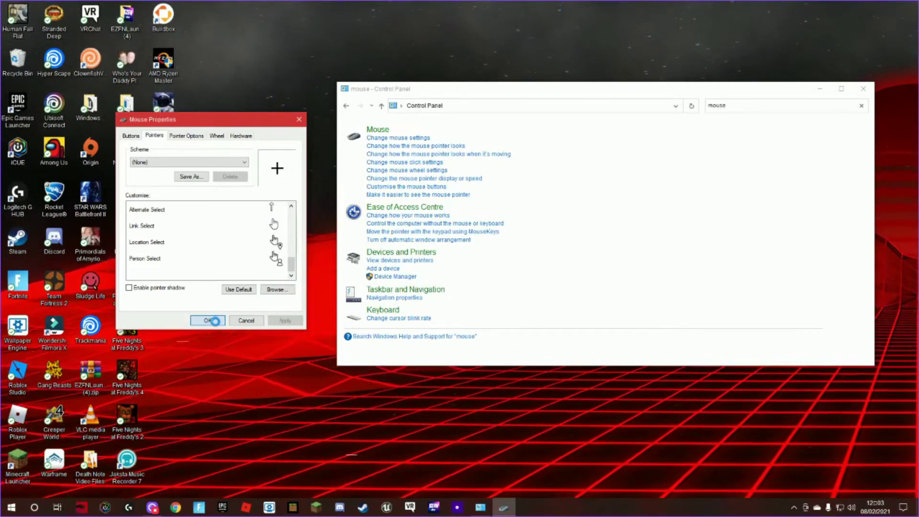
pyautogui.click(214, 321)
# Close Control Panel, then draw two desktop selection boxes to test the crosshair pointer
pyautogui.click(863, 88)
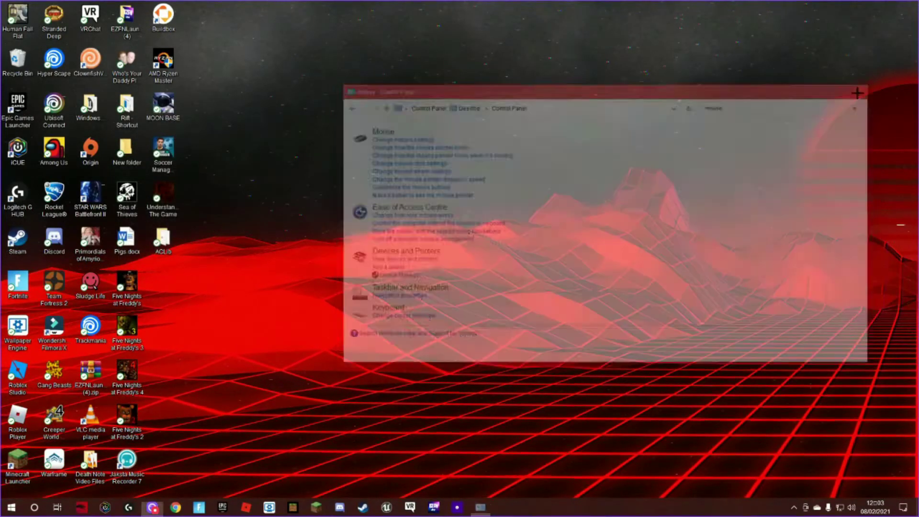
pyautogui.moveTo(693, 175)
pyautogui.mouseDown()
pyautogui.moveTo(507, 252)
pyautogui.moveTo(343, 206)
pyautogui.mouseUp()
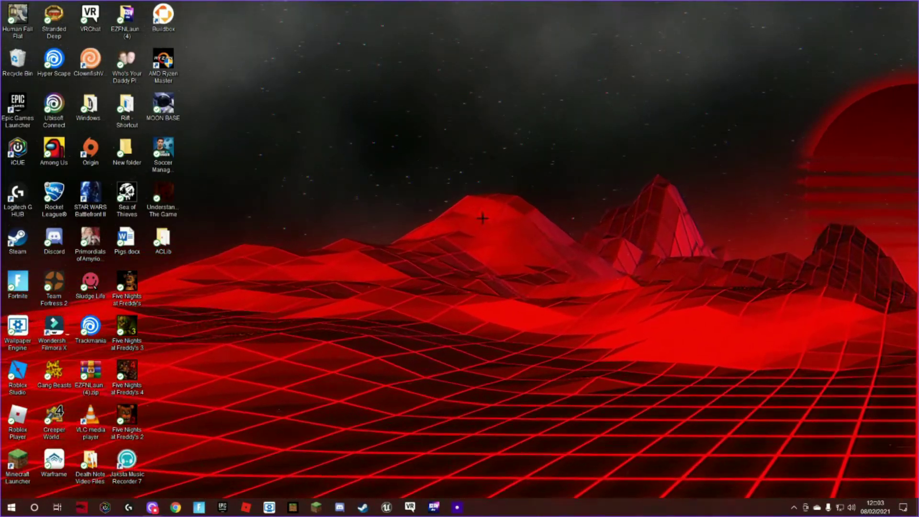
pyautogui.moveTo(475, 287)
pyautogui.mouseDown()
pyautogui.moveTo(528, 188)
pyautogui.moveTo(466, 199)
pyautogui.moveTo(486, 164)
pyautogui.moveTo(266, 283)
pyautogui.moveTo(333, 258)
pyautogui.moveTo(325, 233)
pyautogui.mouseUp()
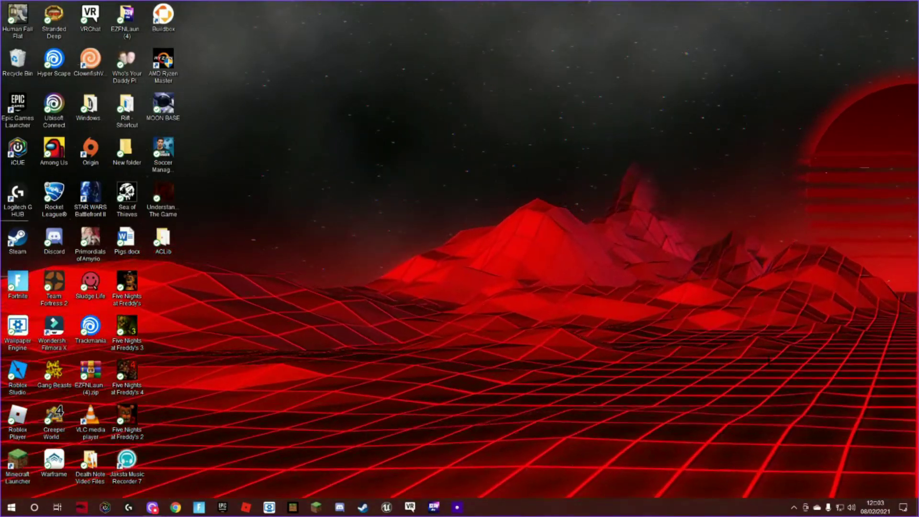